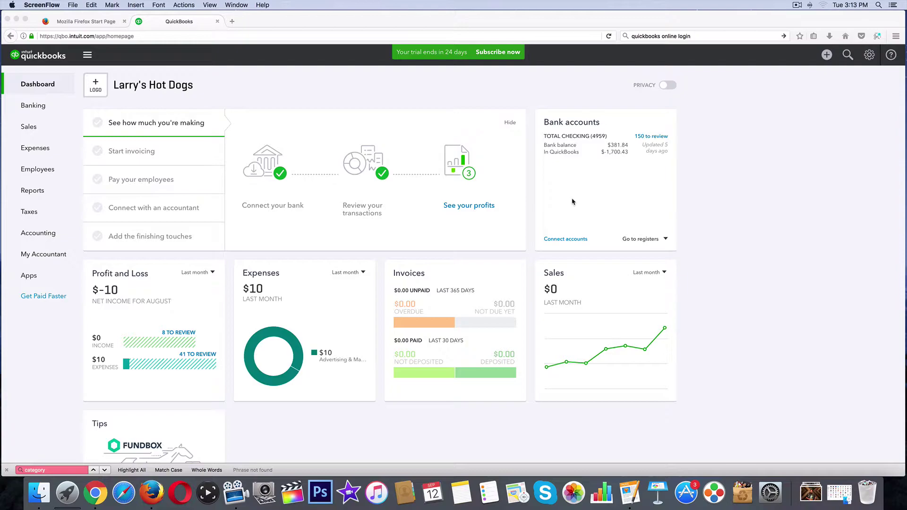
- Show the Expenses Vendors list, with three vendors at $0.00 open balance
left_click(502, 187)
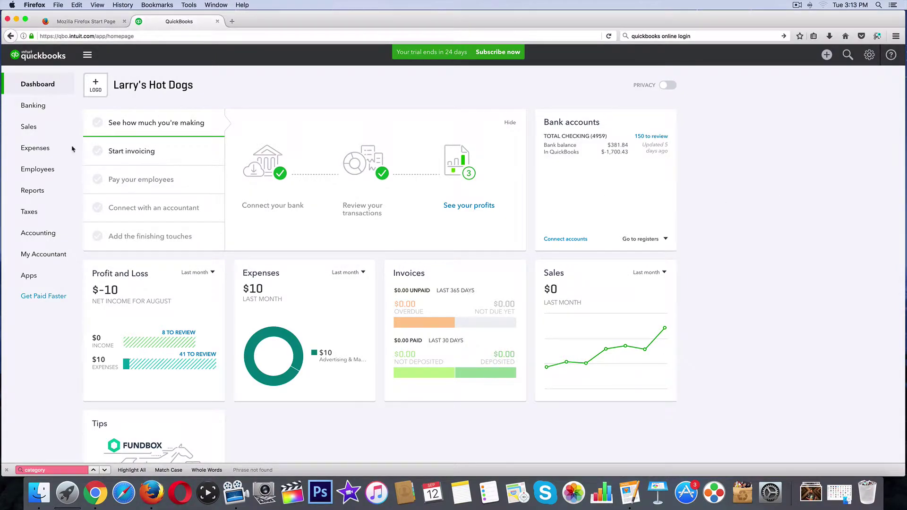
left_click(36, 152)
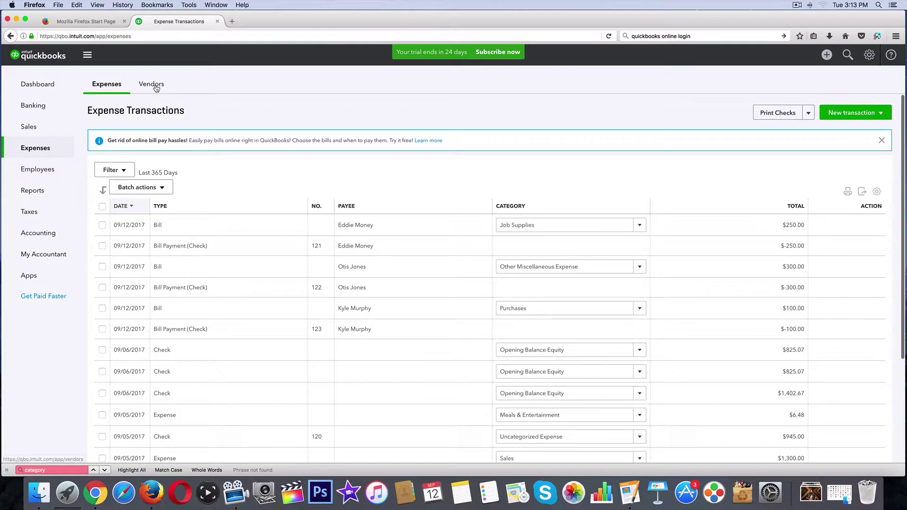
left_click(155, 87)
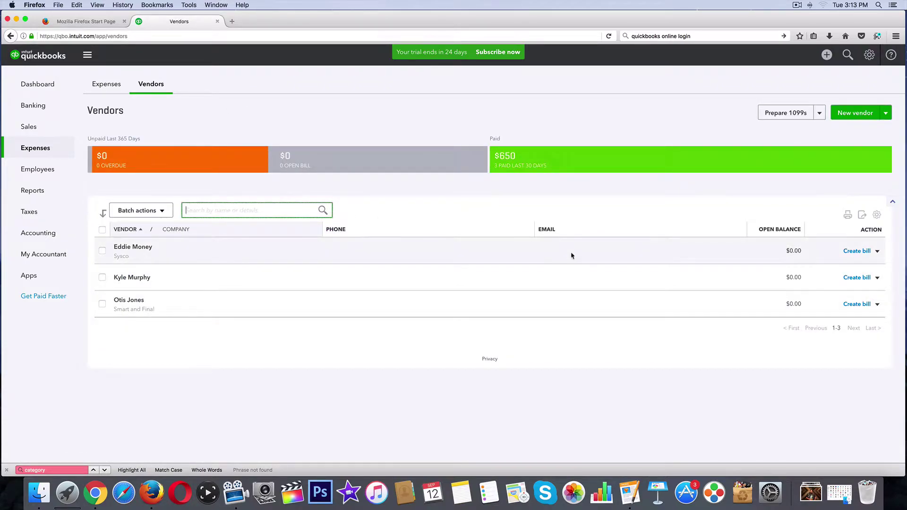
left_click(461, 214)
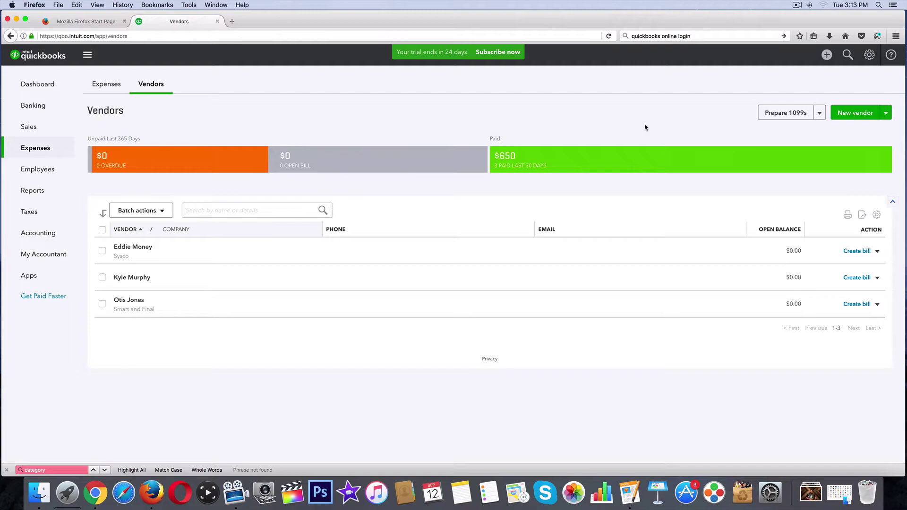
- Start a new vendor and enter the contact's first and last name
left_click(850, 116)
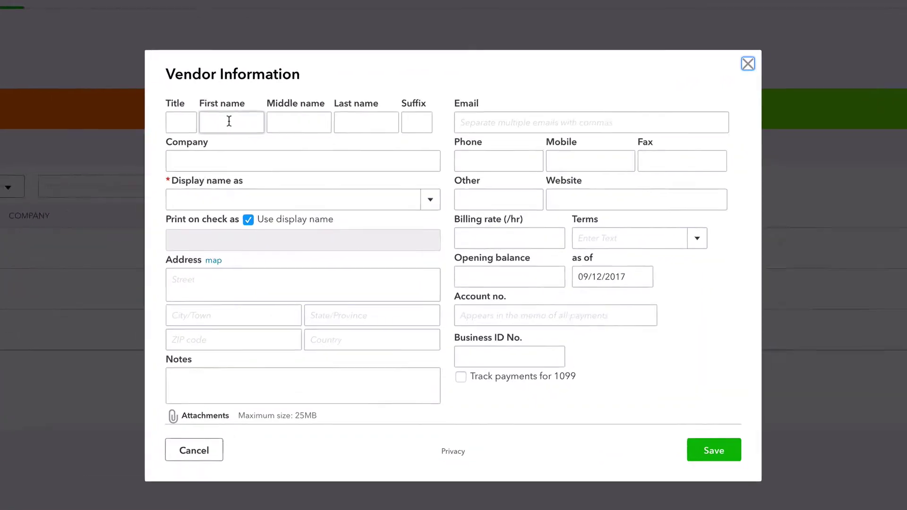
left_click(230, 122)
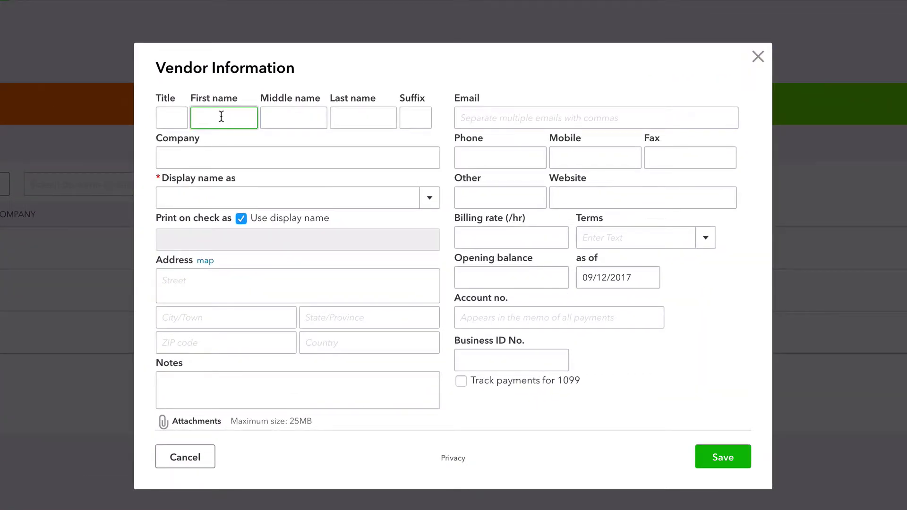
key("Tab")
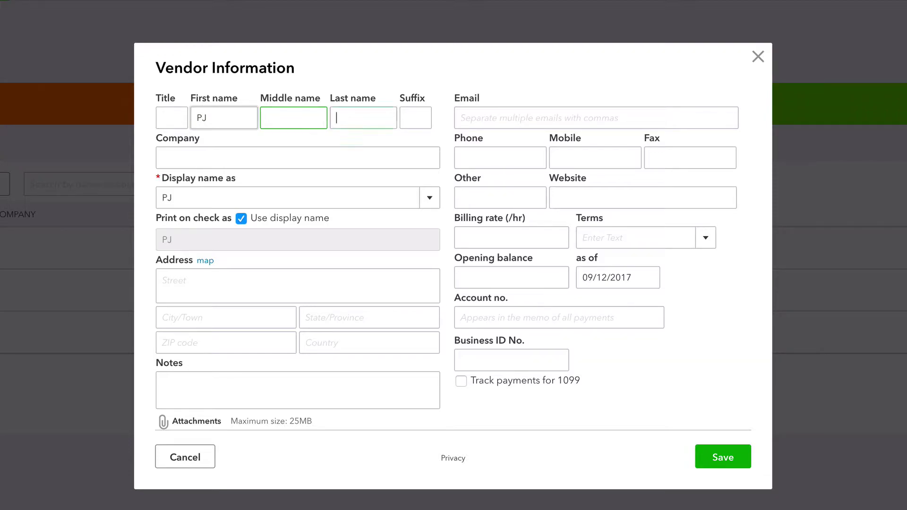
key("Tab")
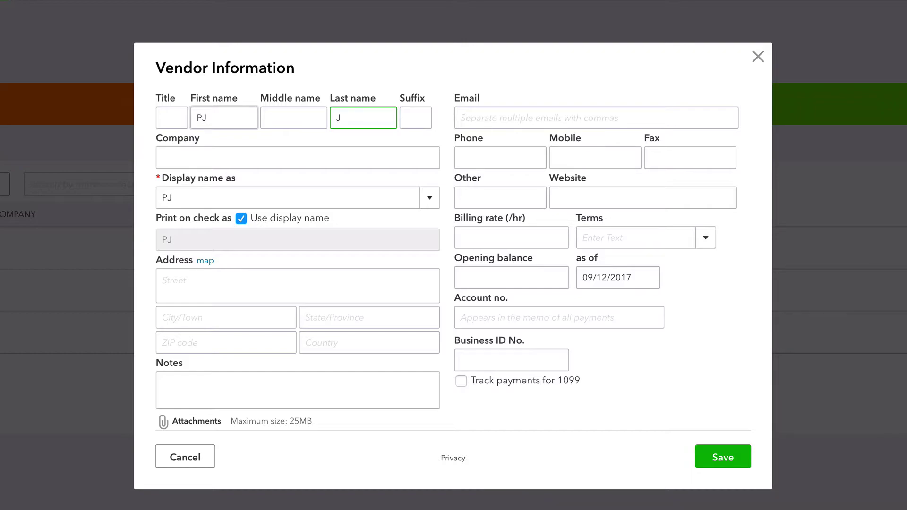
- Enter ICE Baby Beer Distributors as the vendor's company name
left_click(234, 159)
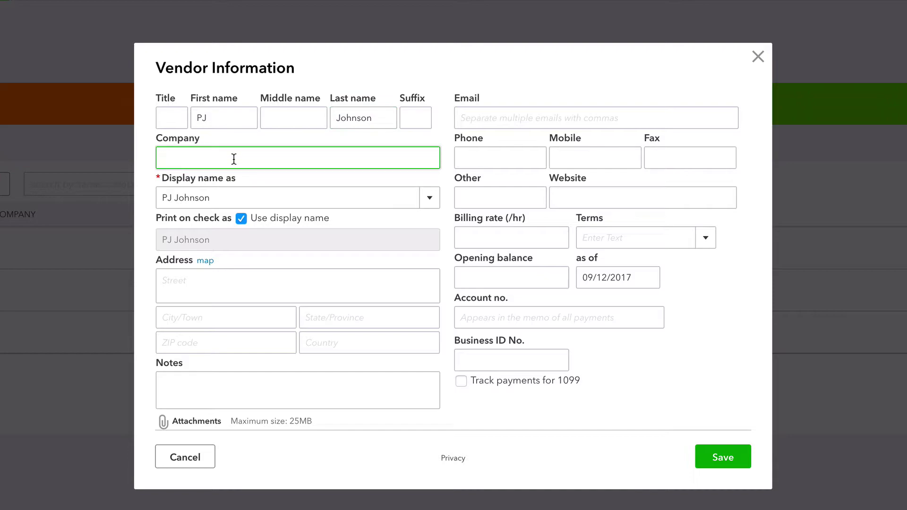
type("ICE Baby")
key("BackSpace")
key("BackSpace")
key("BackSpace")
type("ab")
key("BackSpace")
key("BackSpace")
type("abby")
key("BackSpace")
key("BackSpace")
key("BackSpace")
type("y Beer Distributors")
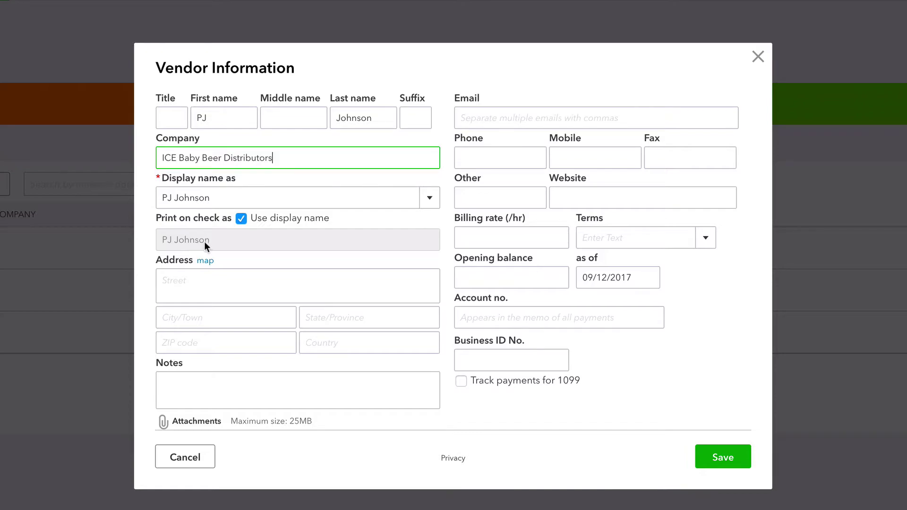
- Give the vendor a 175.00 opening balance, leave Terms blank, and save it
left_click(467, 277)
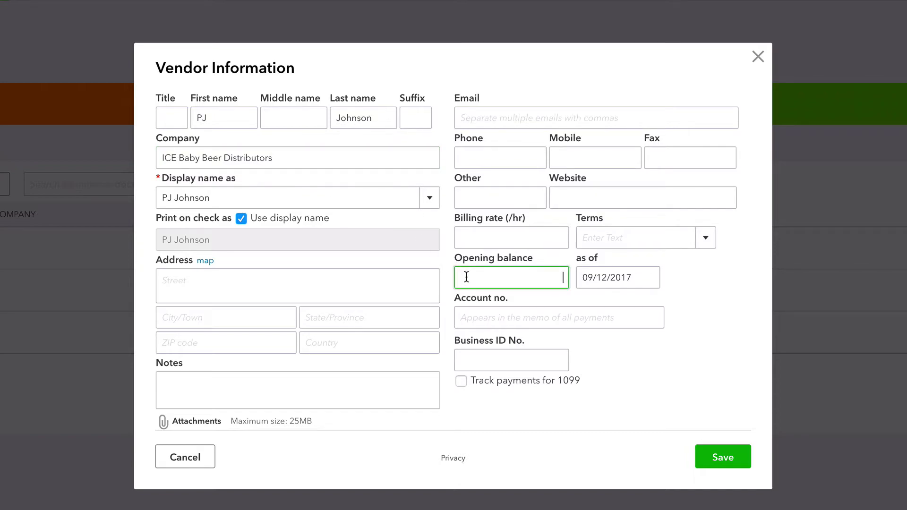
type("175")
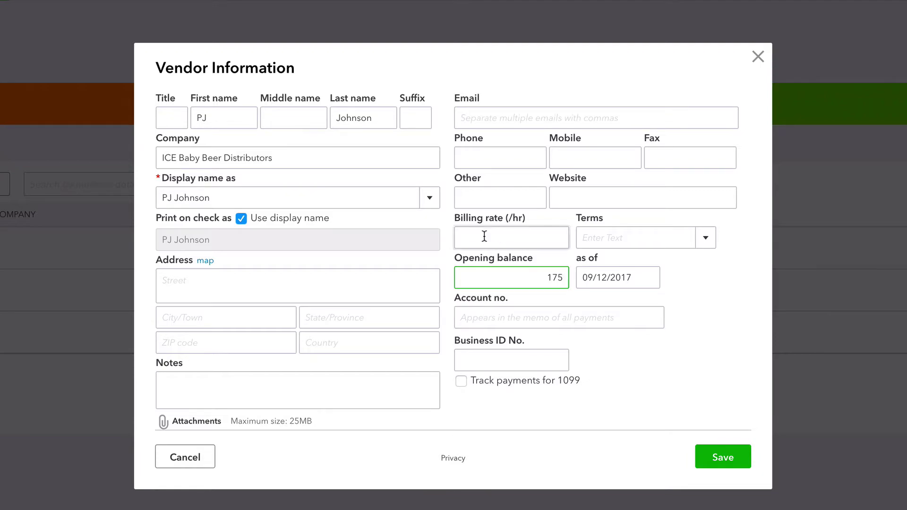
left_click(705, 238)
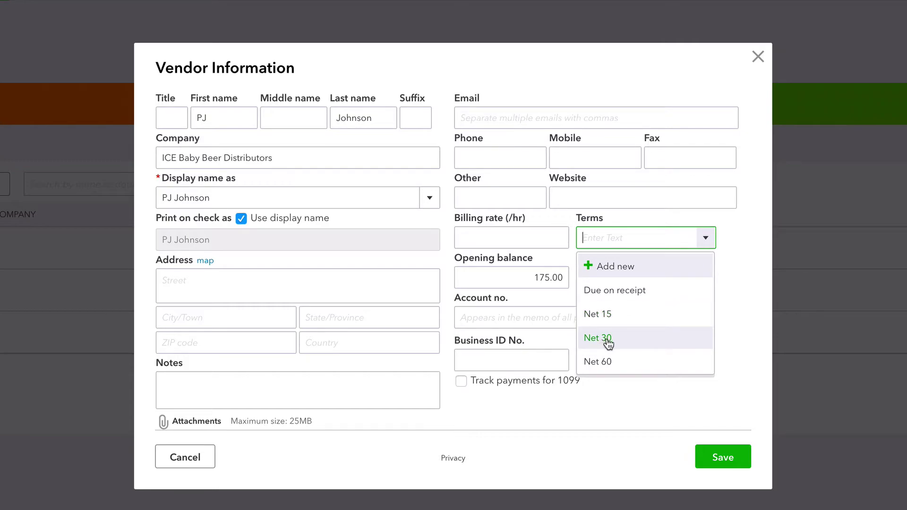
left_click(736, 317)
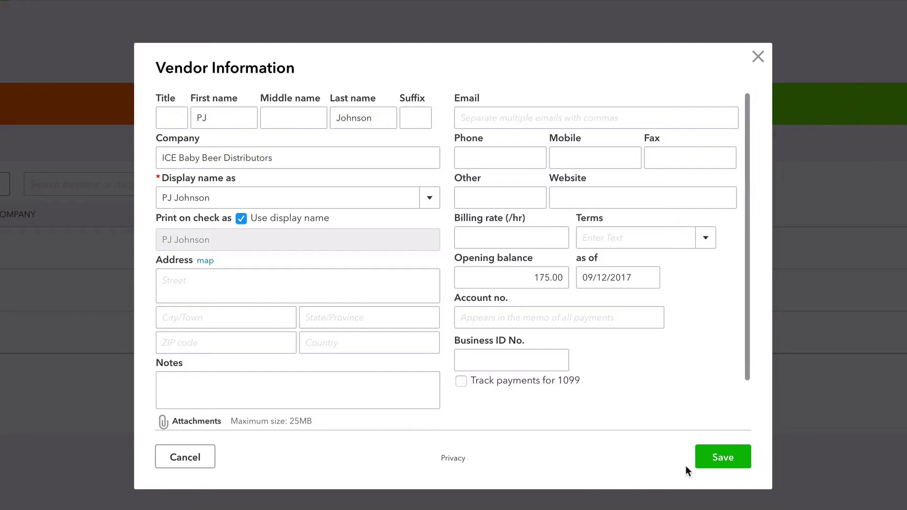
left_click(730, 460)
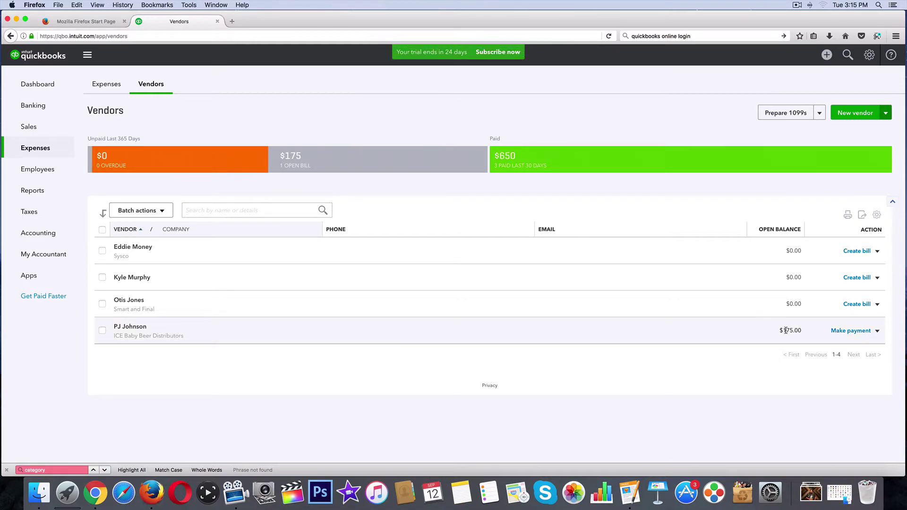
- Start a bill payment for the new vendor's $175.00 open bill from TOTAL CHECKING
left_click(877, 331)
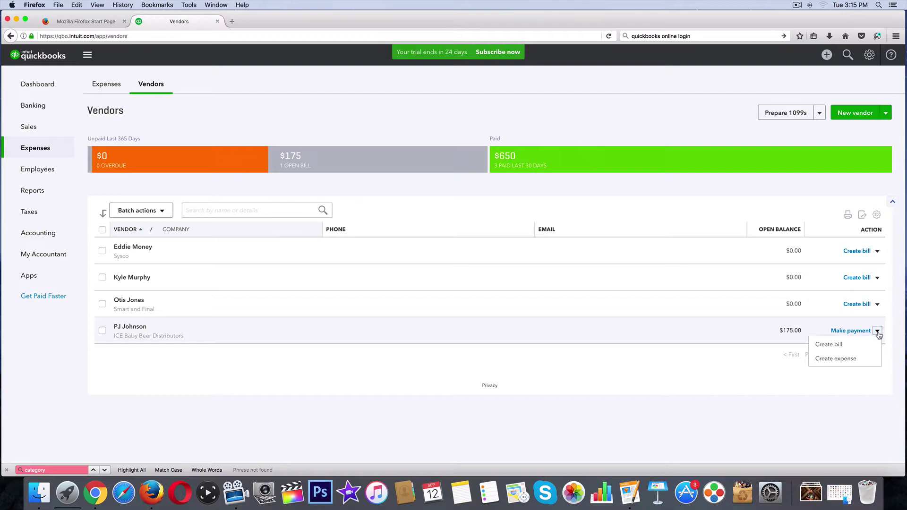
left_click(853, 331)
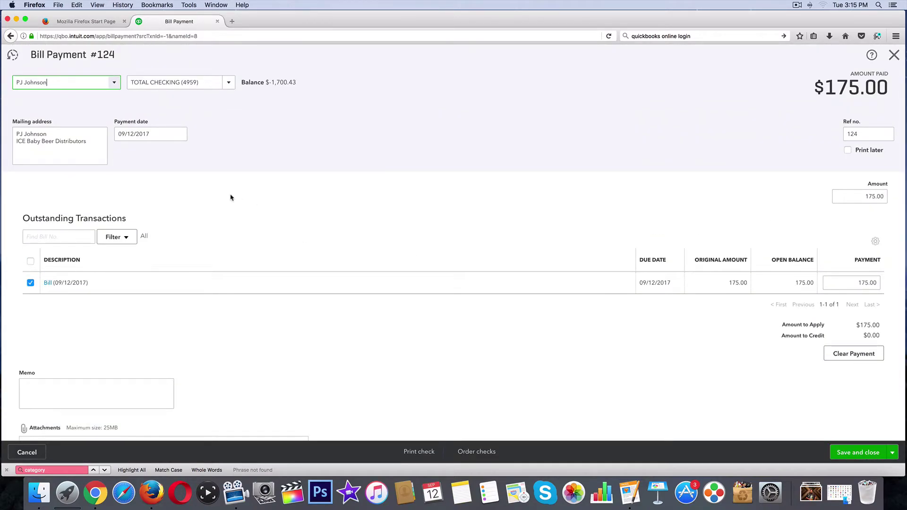
- Open the $175 bill, change line 1's account to Meals & Entertainment, and save
left_click(48, 284)
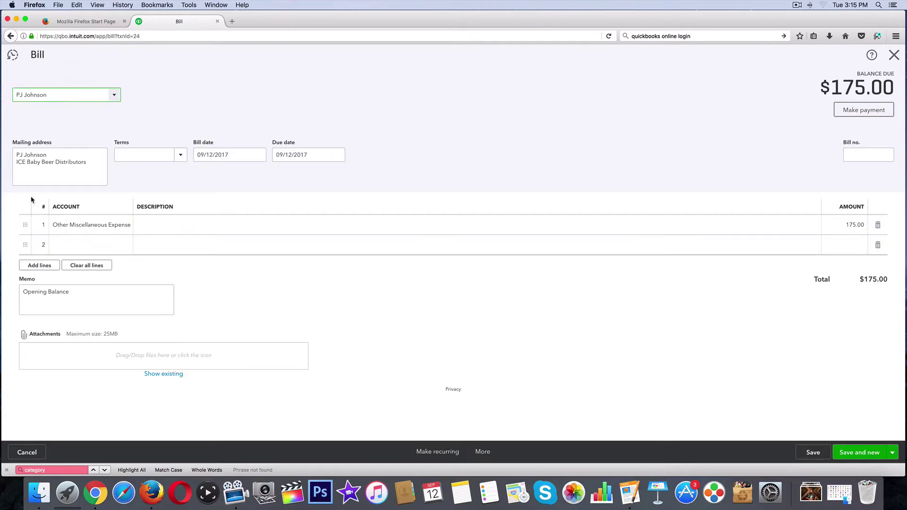
left_click(68, 225)
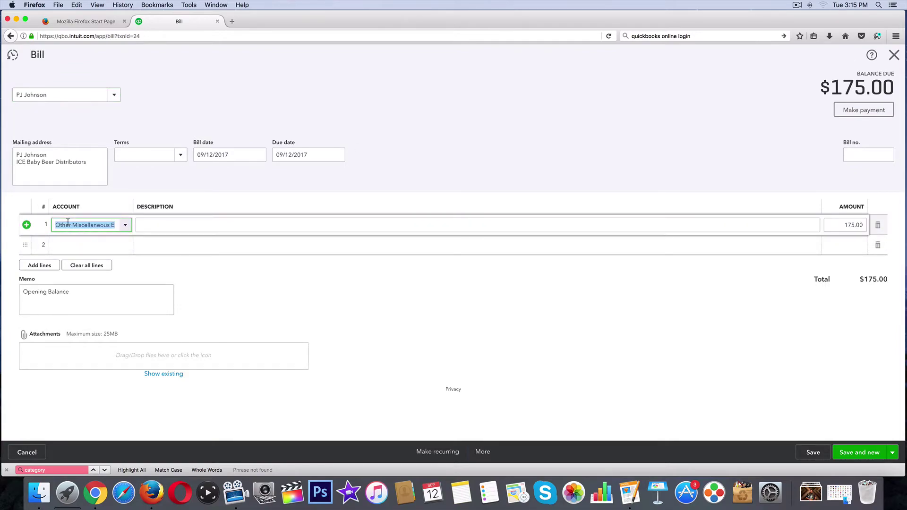
left_click(125, 226)
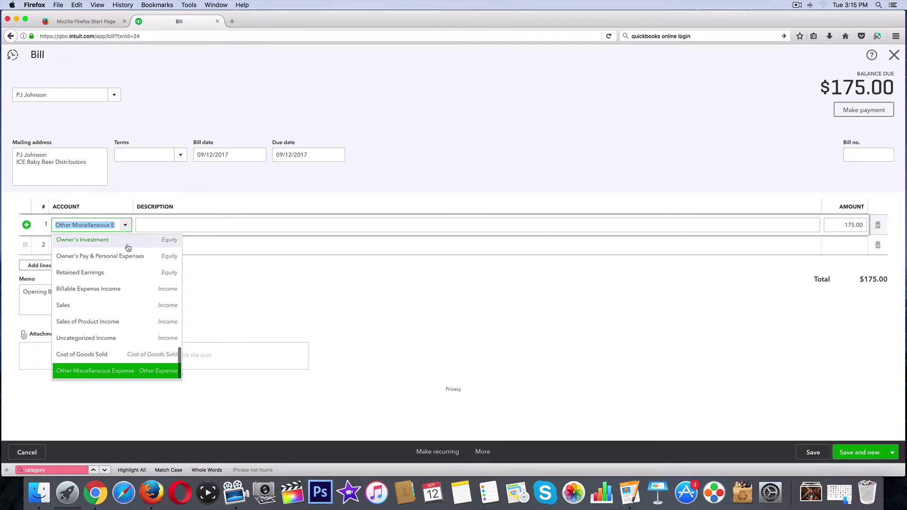
scroll(113, 281, "up", 10)
scroll(106, 285, "down", 2)
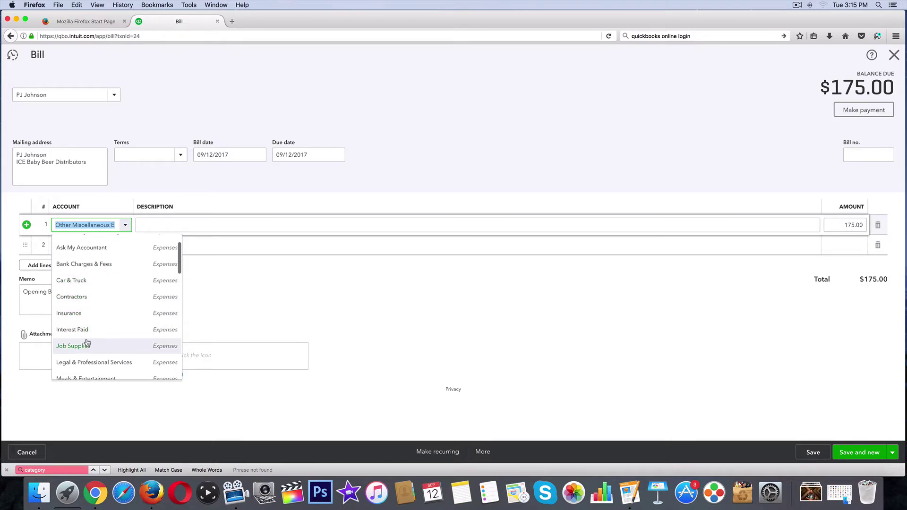
scroll(89, 341, "down", 2)
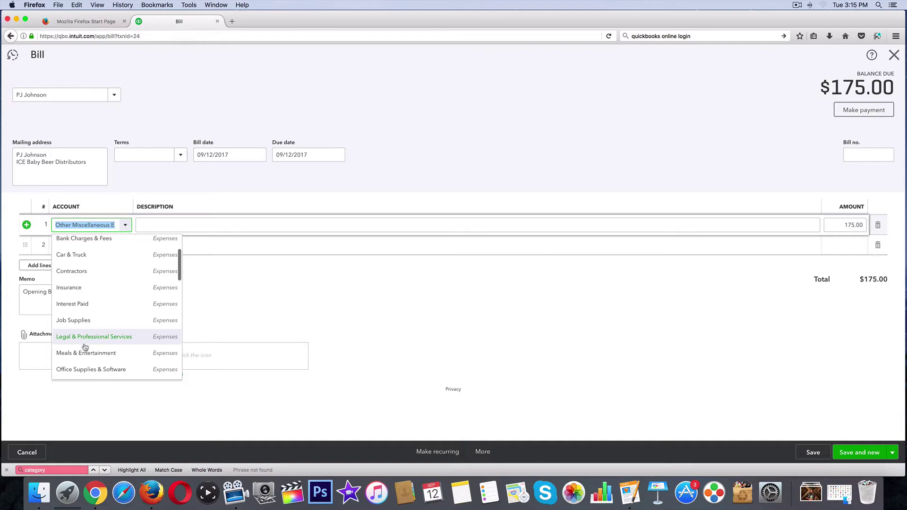
left_click(86, 354)
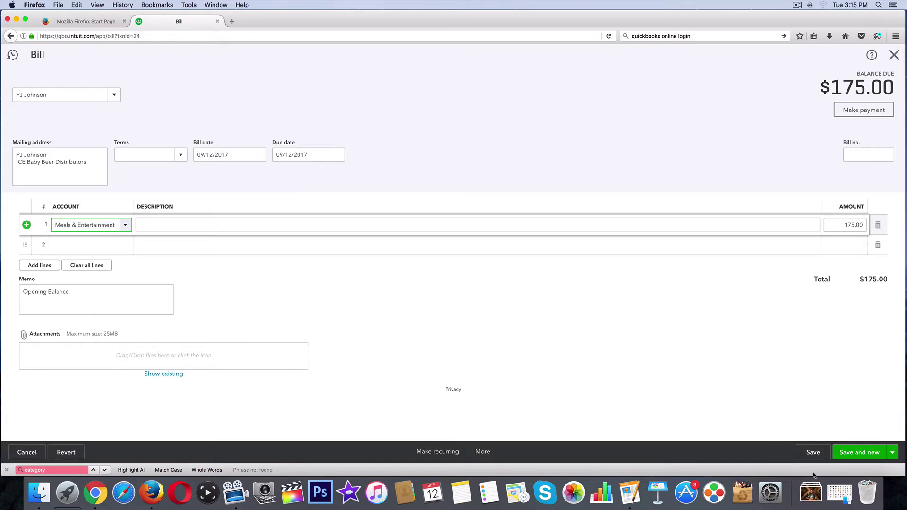
left_click(813, 453)
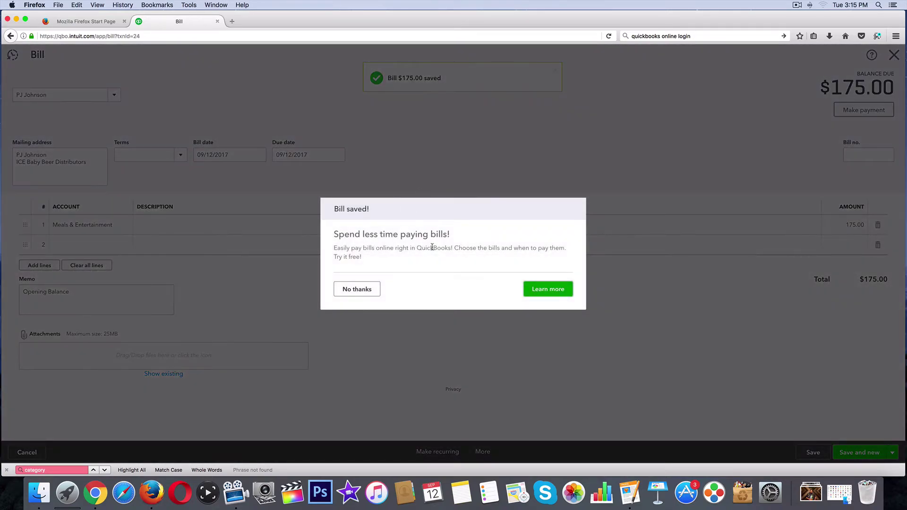
- Save Bill Payment 124 for the full $175, bringing the vendor's balance to $0.00
left_click(357, 289)
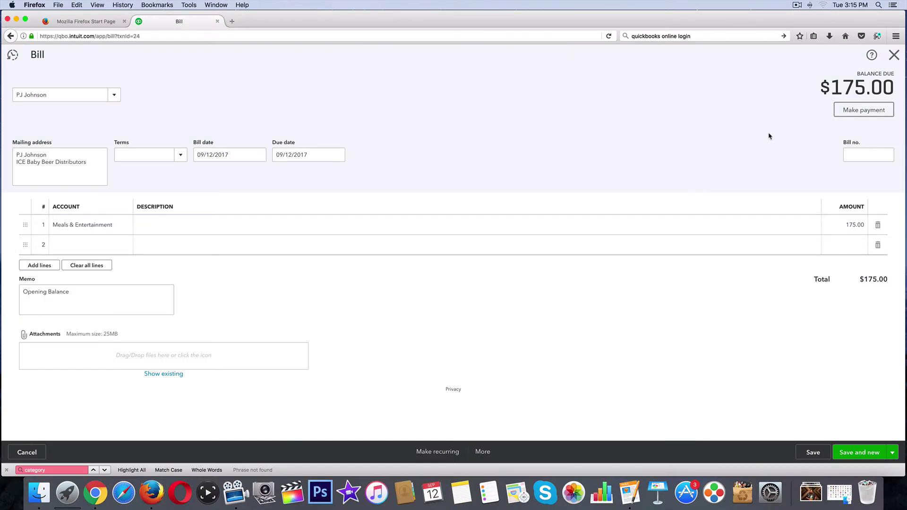
left_click(895, 55)
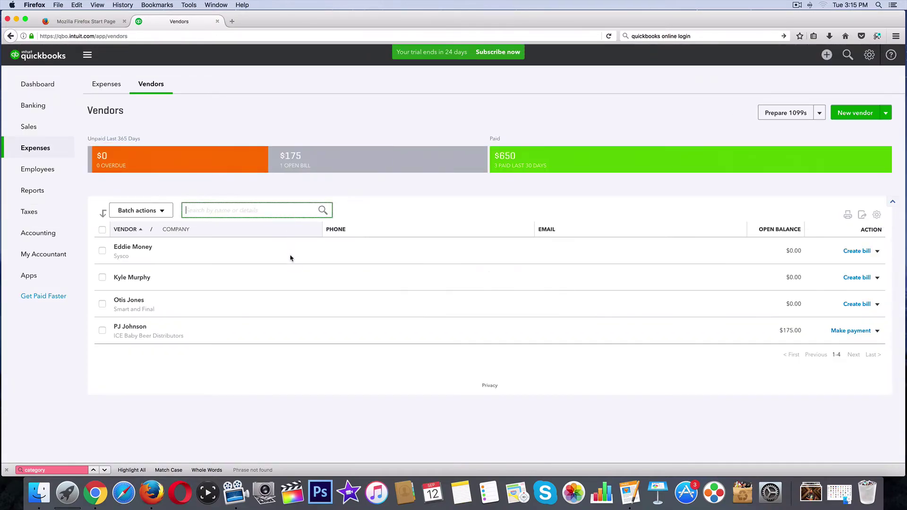
left_click(851, 331)
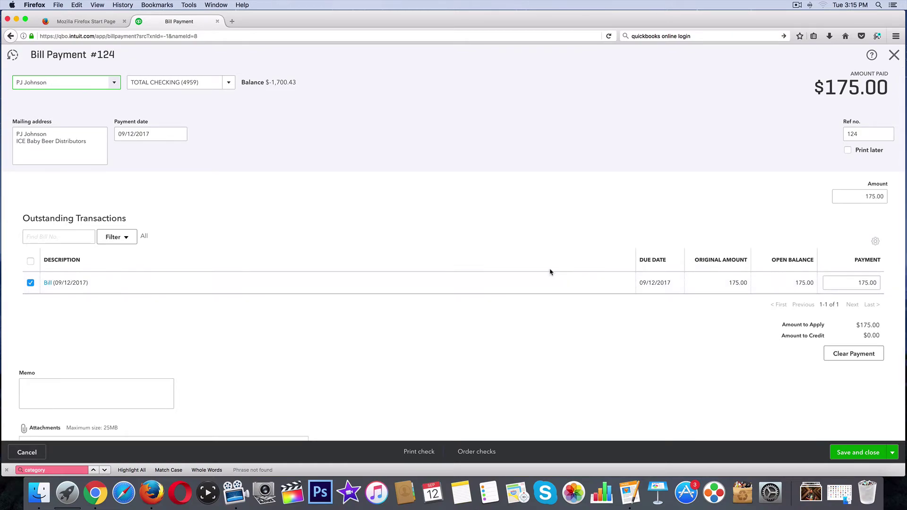
left_click(893, 453)
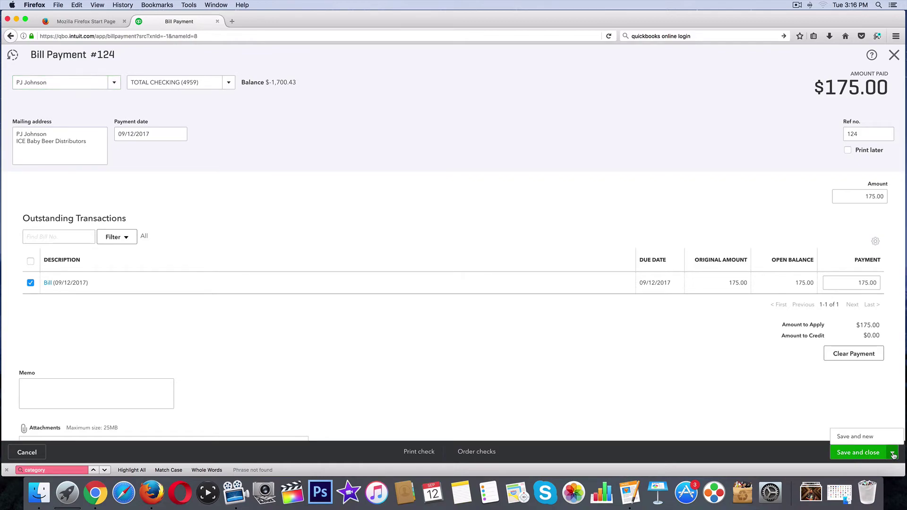
left_click(843, 455)
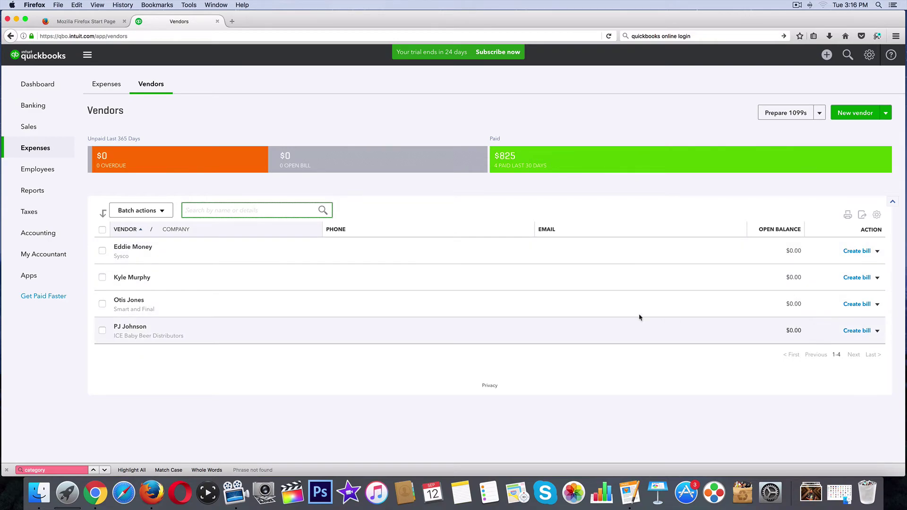
- Find the $175.00 Meals & Entertainment bill and Bill Payment 124 in Expense Transactions
left_click(208, 117)
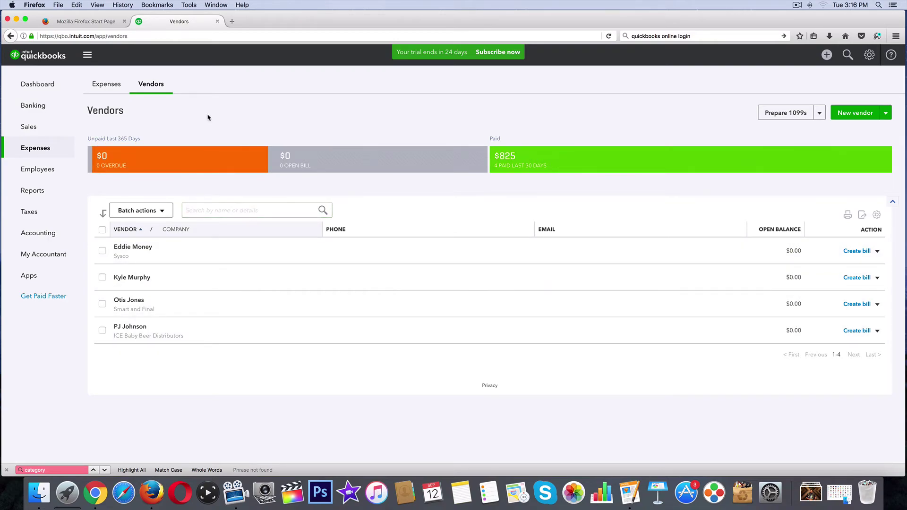
left_click(105, 85)
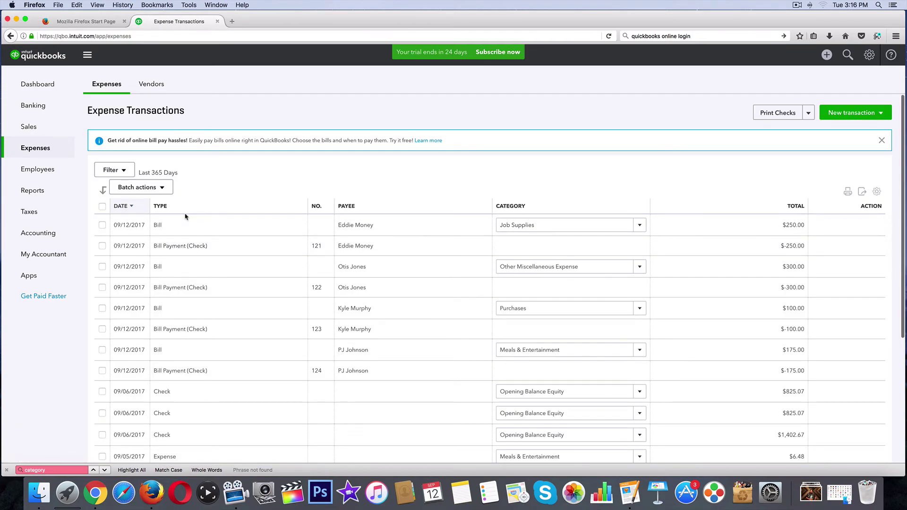
scroll(179, 221, "down", 2)
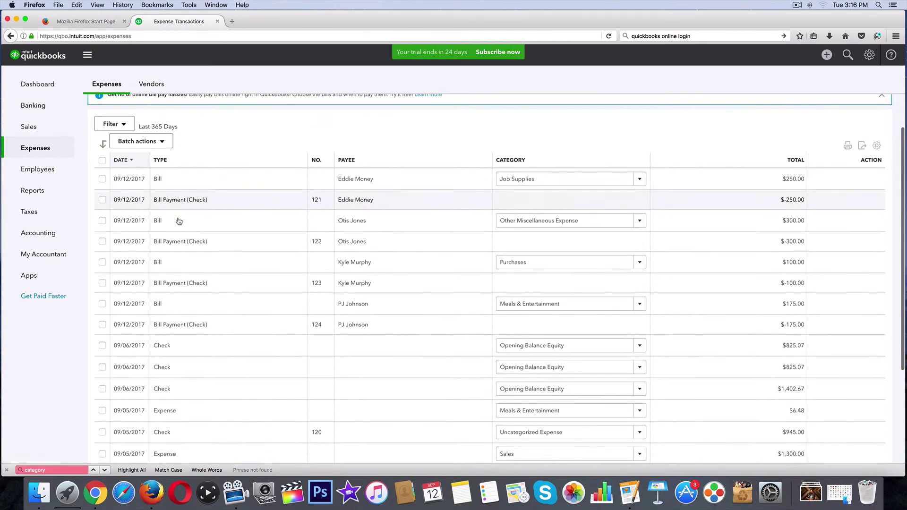
scroll(179, 221, "down", 2)
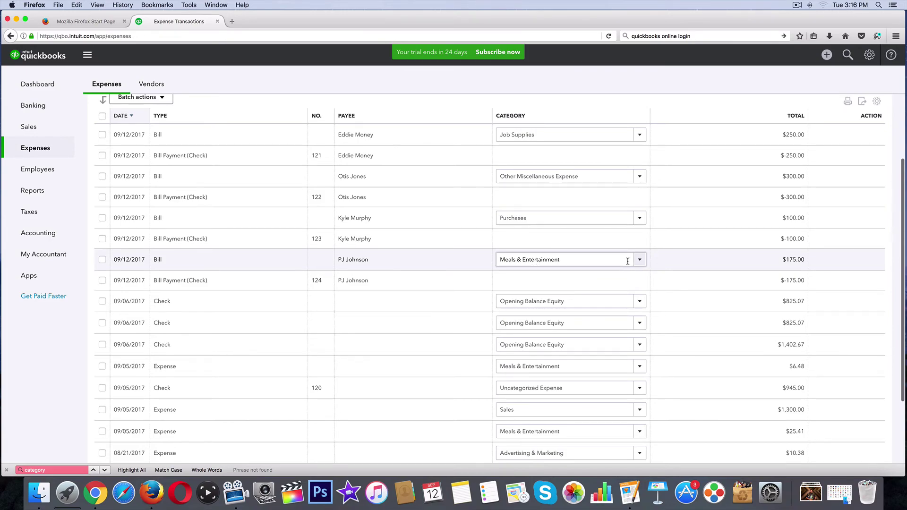
scroll(628, 261, "up", 3)
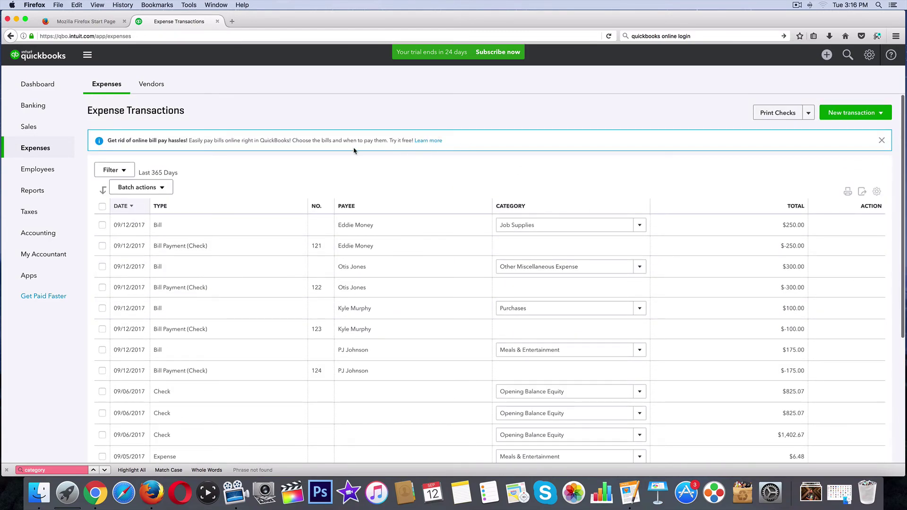